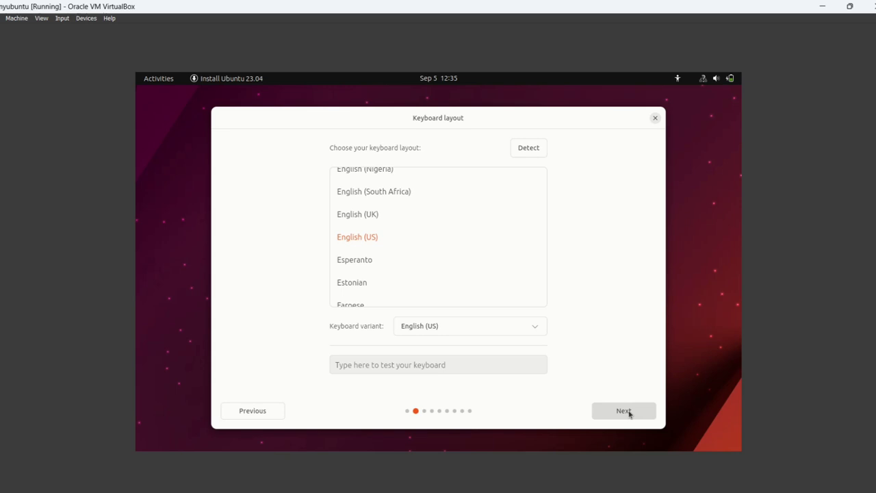
- Keep English (US) keyboard, wired network, normal installation and erase disk, then start installing
{"action": "left_click", "coordinate": [629, 413]}
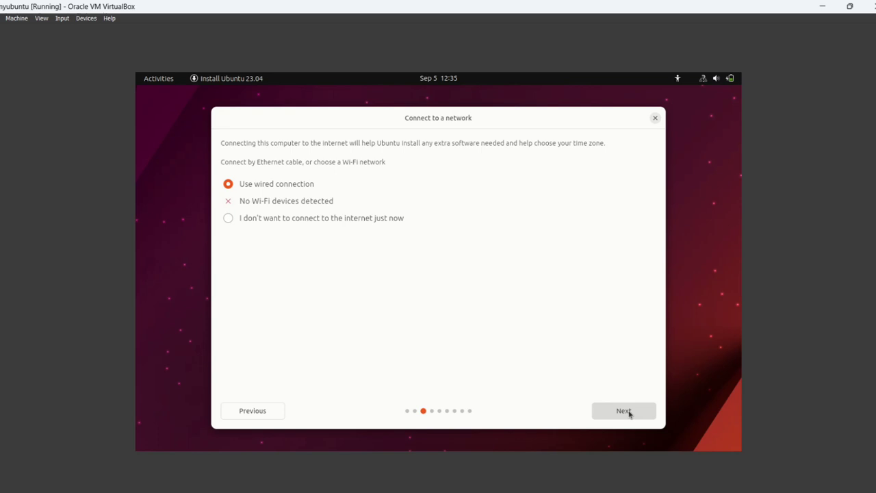
{"action": "left_click", "coordinate": [629, 413]}
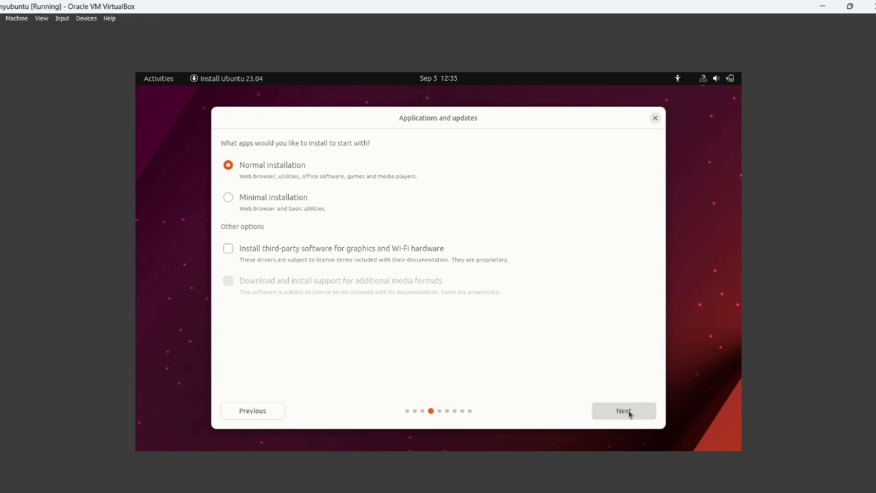
{"action": "left_click", "coordinate": [629, 414]}
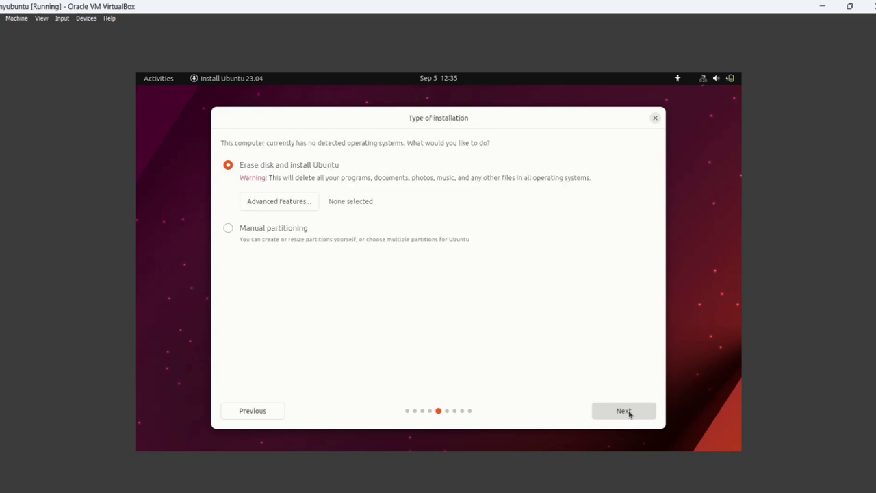
{"action": "left_click", "coordinate": [629, 414]}
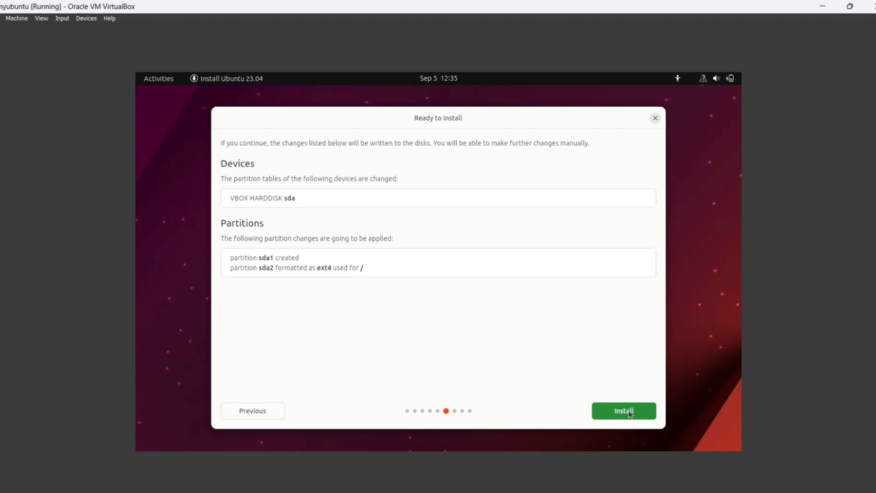
{"action": "left_click", "coordinate": [629, 414]}
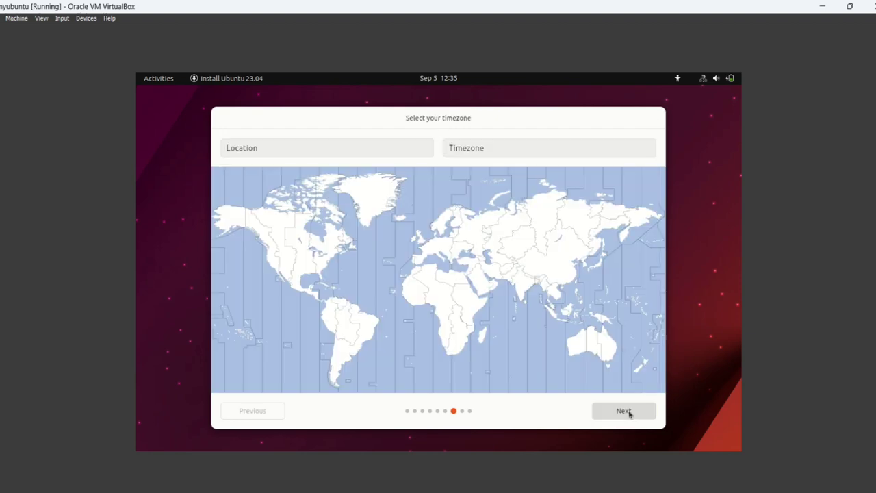
- Pick India on the map so the location is Mumbai, timezone Asia/Kolkata, and continue
{"action": "left_click", "coordinate": [255, 148]}
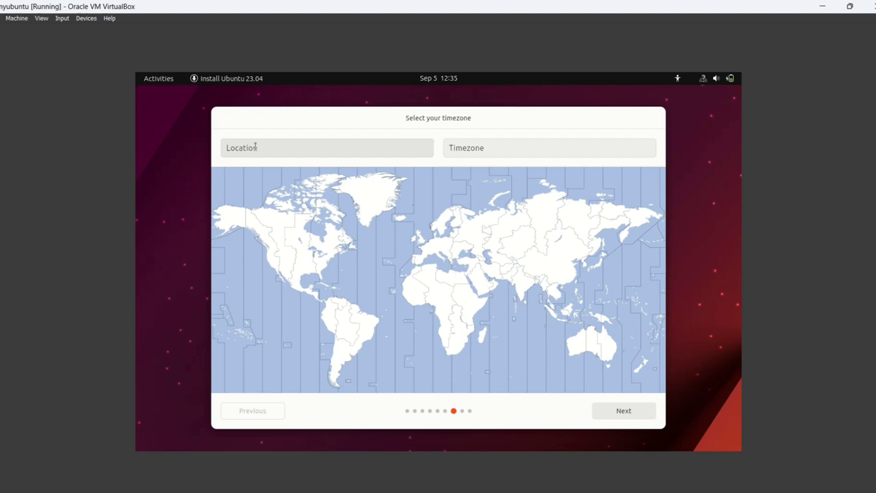
{"action": "left_click", "coordinate": [534, 289]}
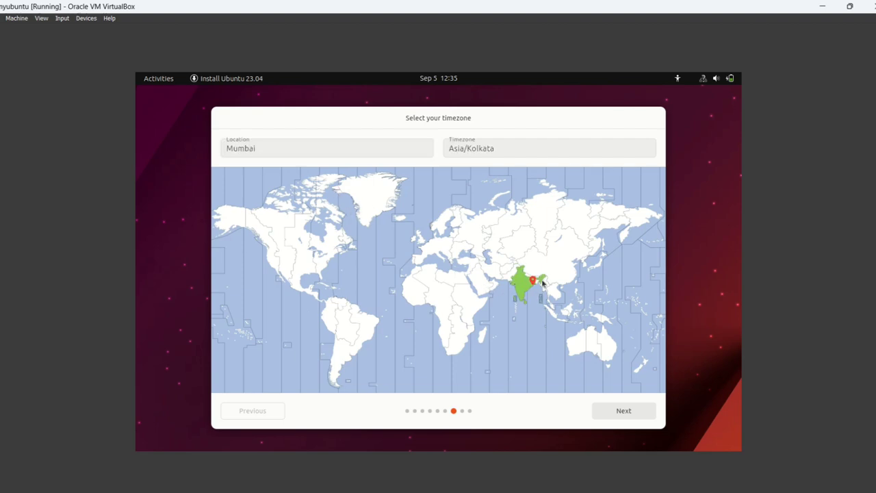
{"action": "left_click", "coordinate": [622, 411]}
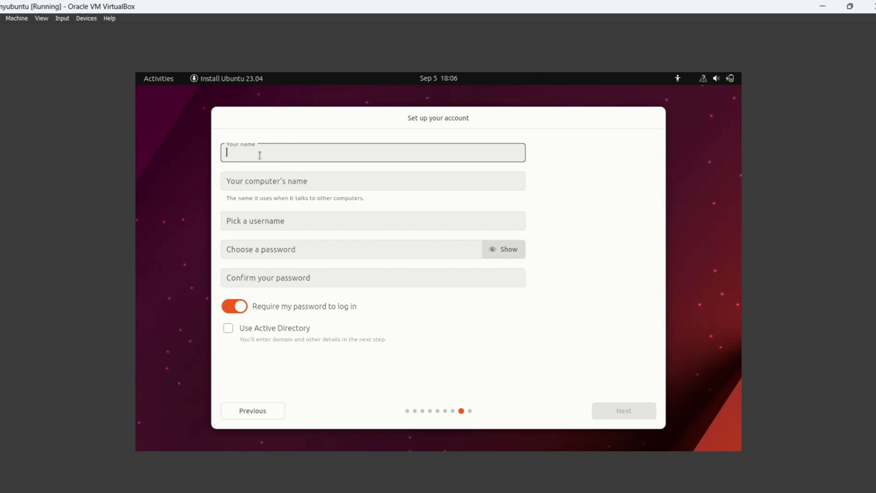
- Enter myubuntu as the account name, correcting the initial misspelling
{"action": "type", "text": "my"}
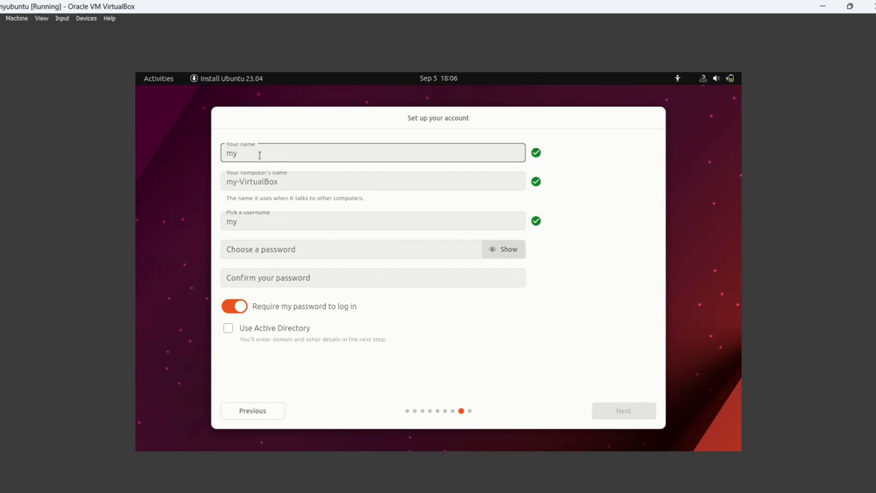
{"action": "type", "text": "ubnt"}
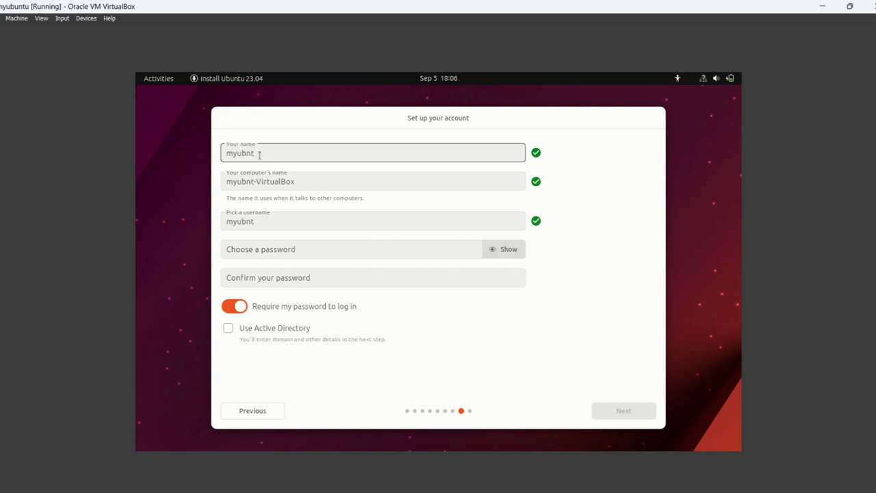
{"action": "type", "text": "u"}
{"action": "left_click", "coordinate": [246, 153]}
{"action": "type", "text": "untu"}
- Enter and confirm the account password, then continue to the theme page
{"action": "left_click", "coordinate": [499, 250]}
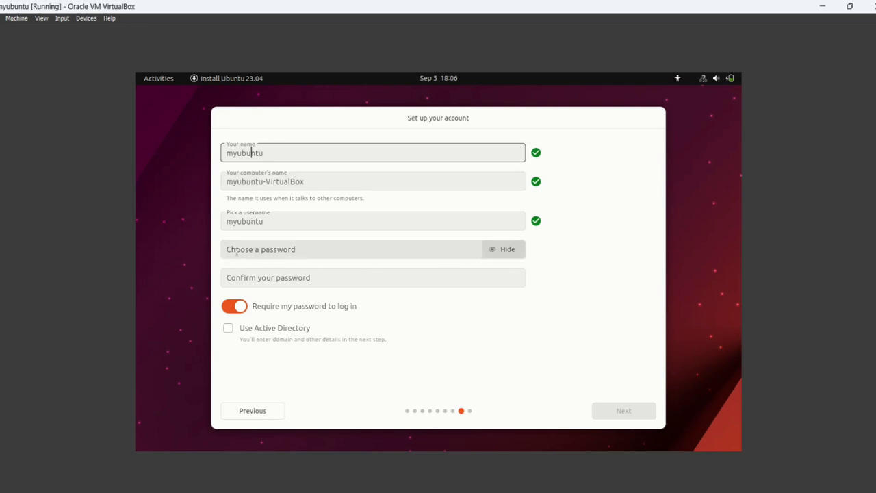
{"action": "left_click", "coordinate": [236, 250]}
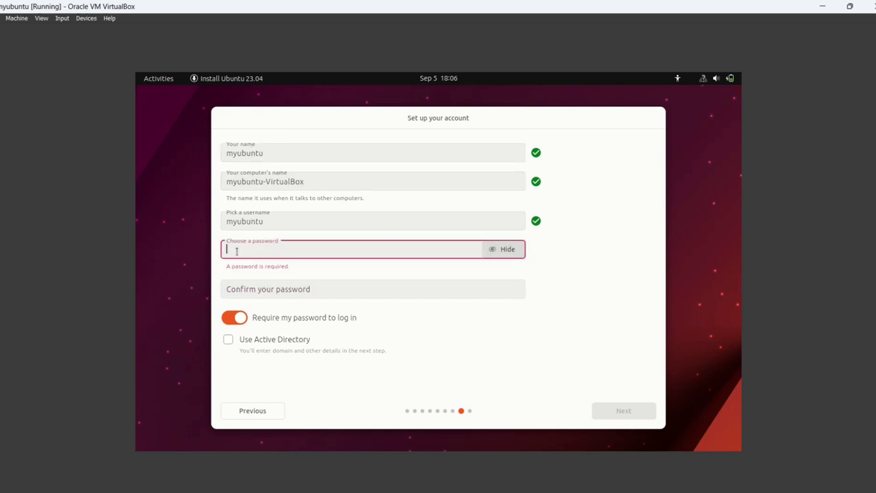
{"action": "left_click", "coordinate": [508, 249]}
{"action": "type", "text": "1234"}
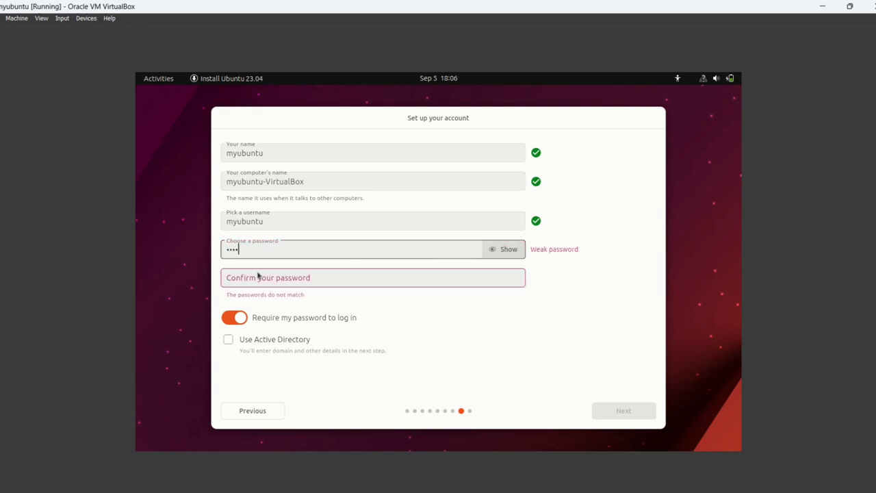
{"action": "left_click", "coordinate": [256, 275]}
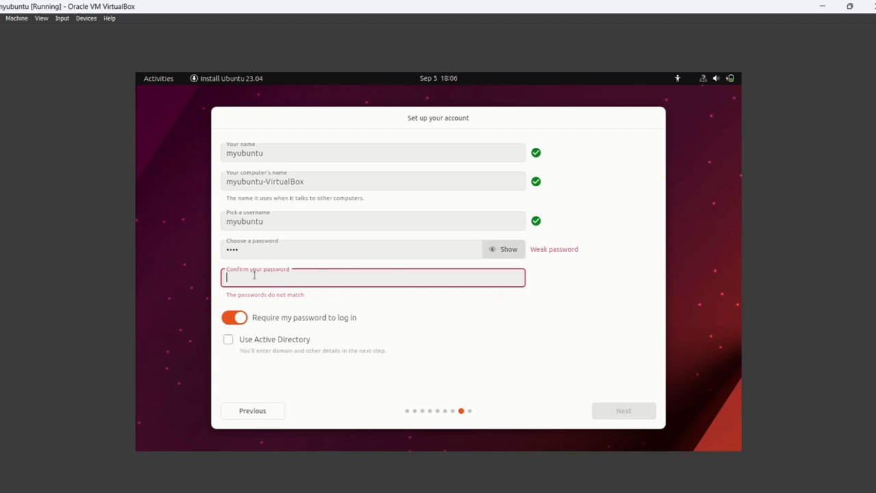
{"action": "type", "text": "1234"}
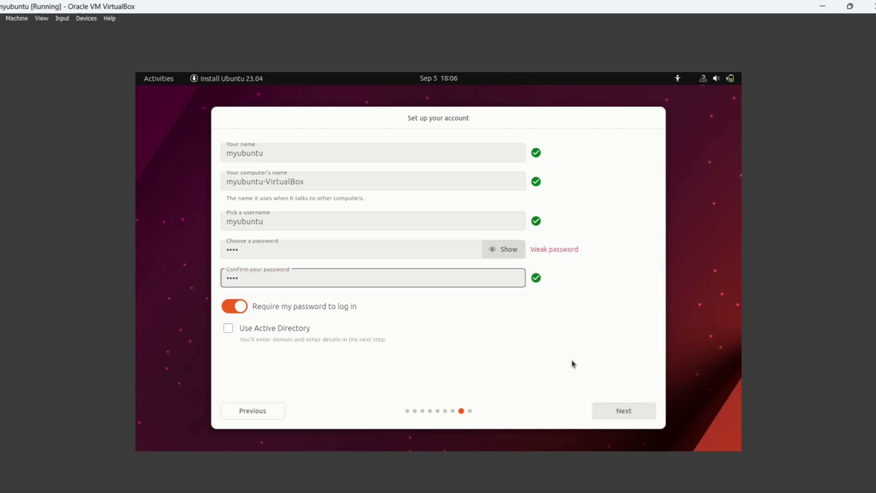
{"action": "left_click", "coordinate": [618, 410]}
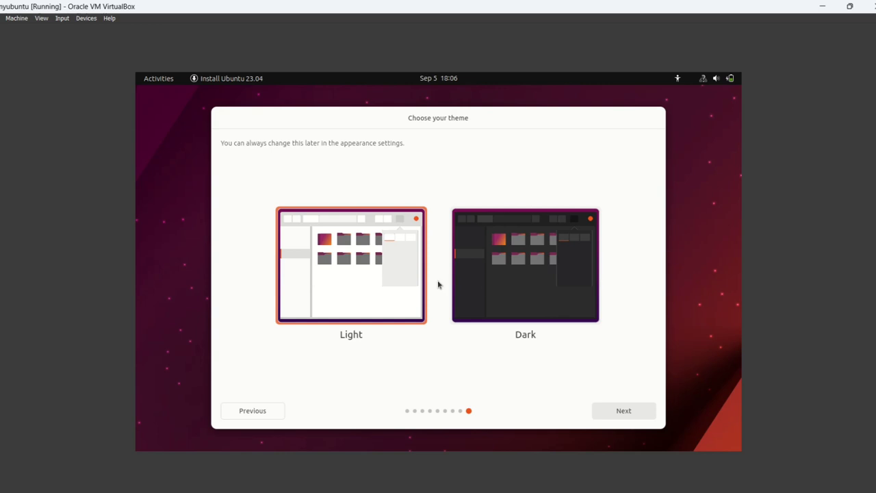
- Choose the Dark theme, begin the installation, and show the detailed installation log
{"action": "left_click", "coordinate": [485, 284]}
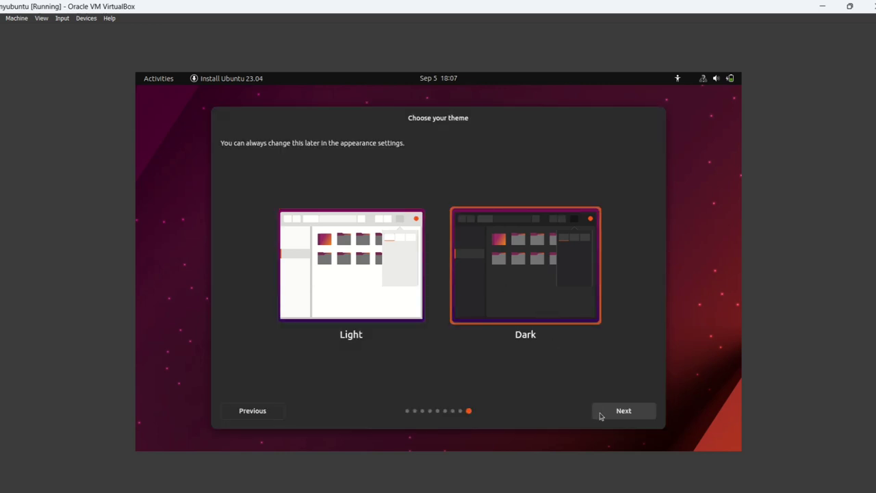
{"action": "left_click", "coordinate": [611, 413]}
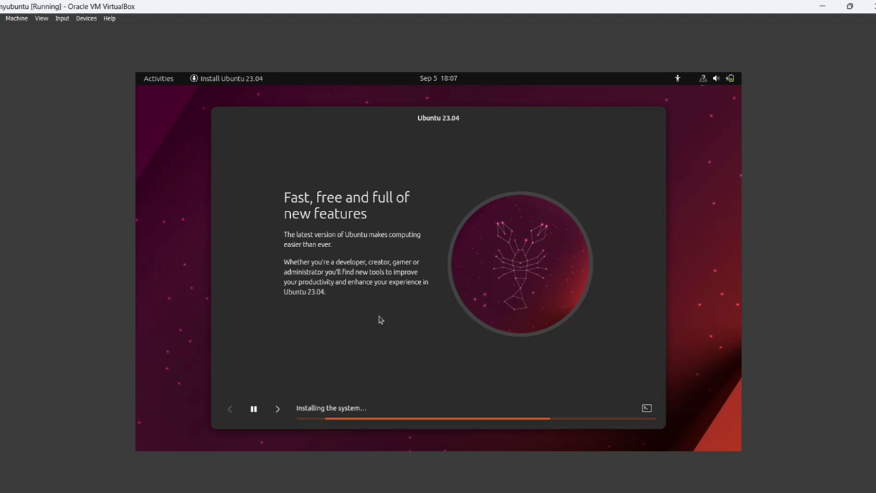
{"action": "left_click", "coordinate": [647, 409]}
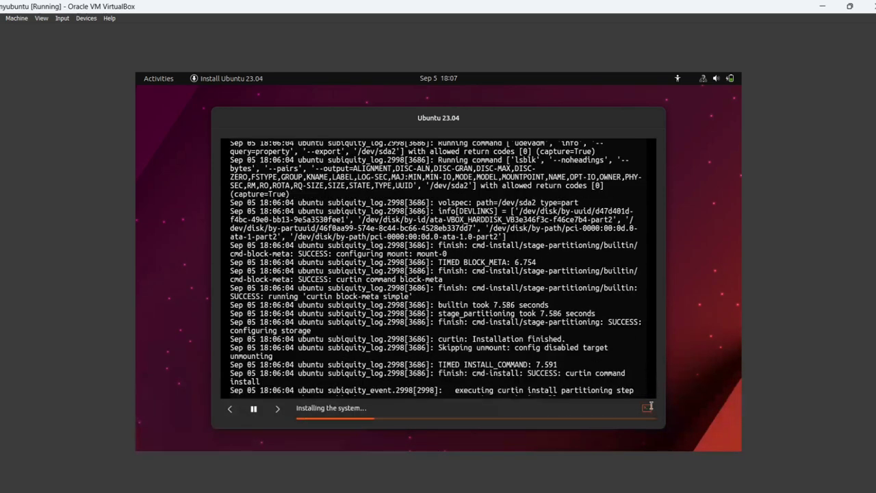
- Hide the installer log to return to the installation slideshow
{"action": "left_click", "coordinate": [647, 408]}
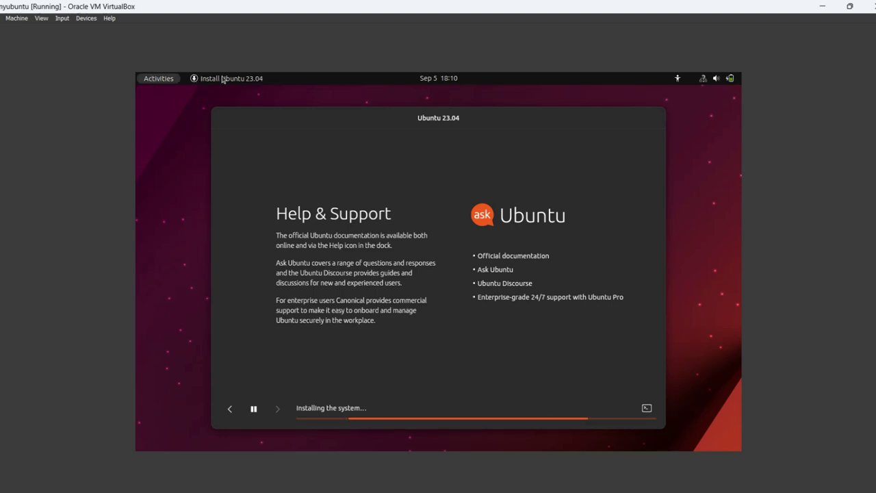
- Browse both pages of installed applications, then return to the installer window
{"action": "key", "text": "super"}
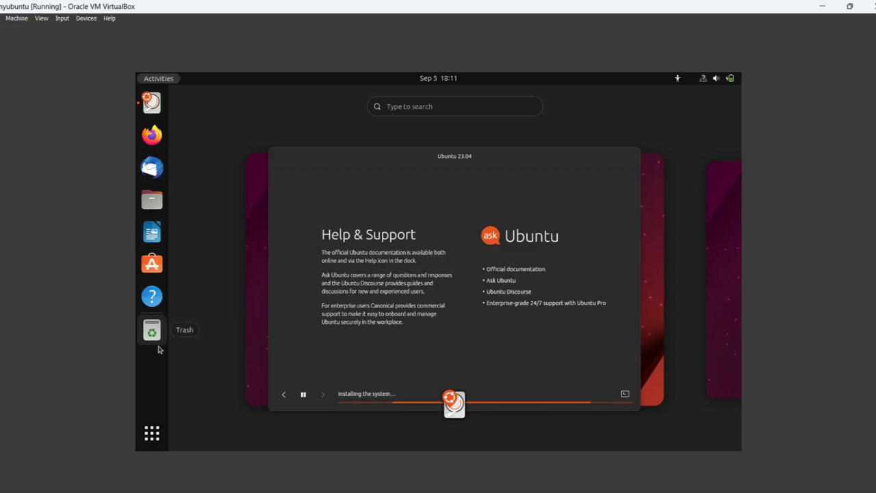
{"action": "left_click", "coordinate": [151, 438]}
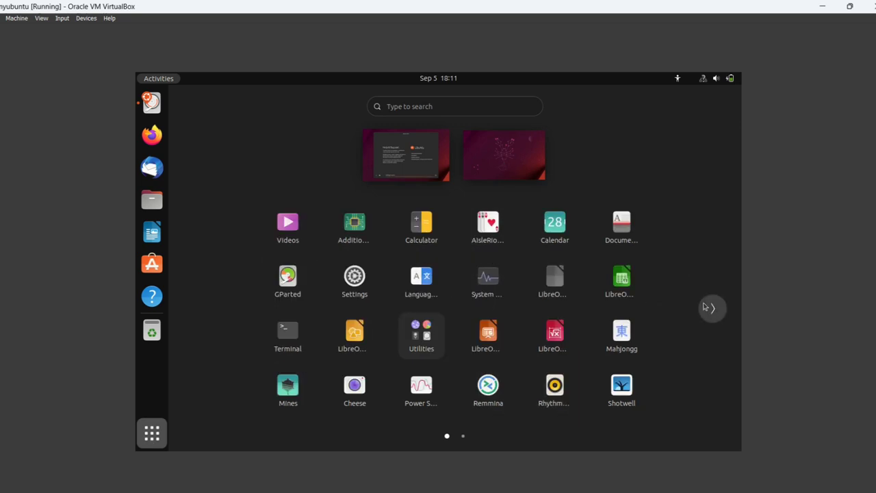
{"action": "left_click", "coordinate": [705, 307]}
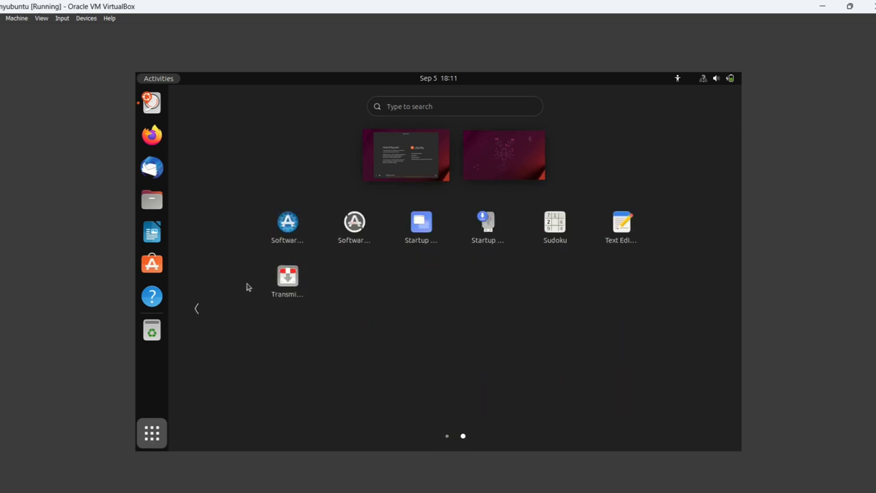
{"action": "left_click", "coordinate": [196, 307]}
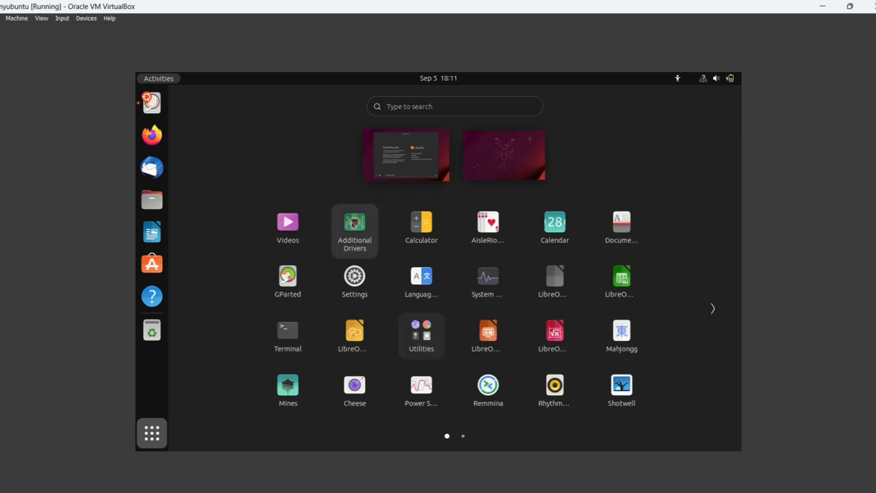
{"action": "left_click", "coordinate": [152, 101]}
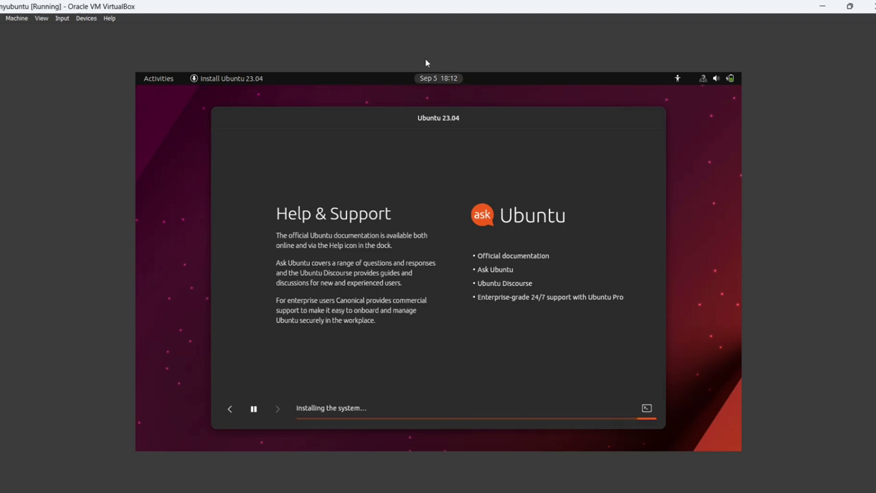
- Browse the application pages again and launch the Files app
{"action": "left_click", "coordinate": [164, 80]}
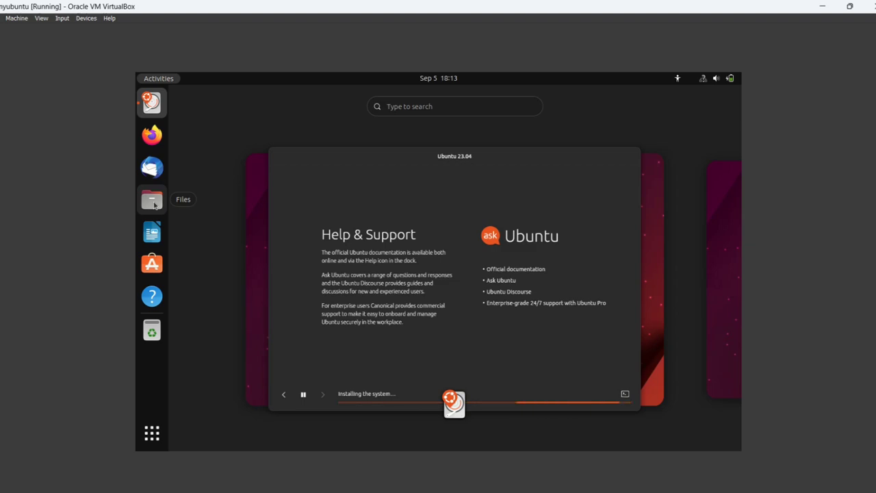
{"action": "left_click", "coordinate": [152, 435]}
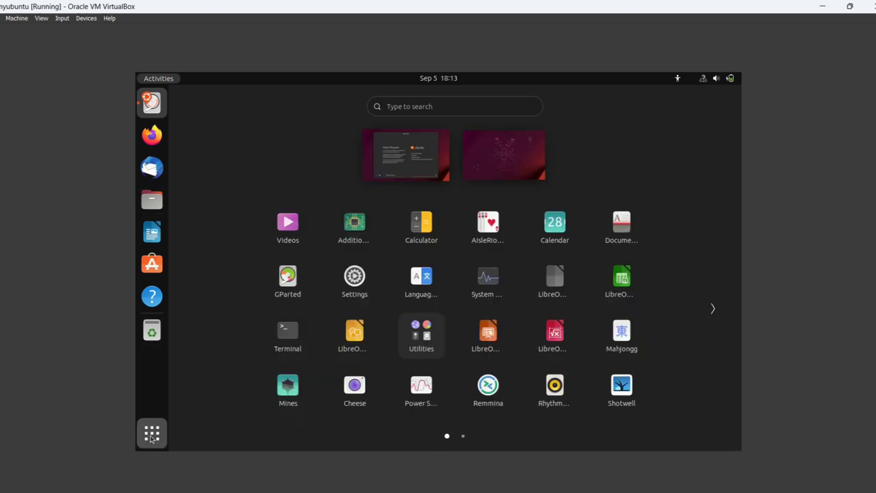
{"action": "left_click", "coordinate": [711, 310]}
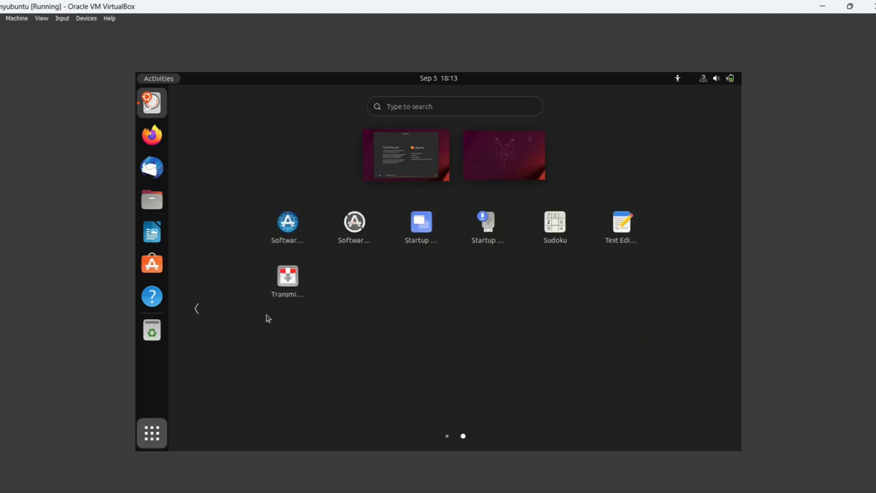
{"action": "left_click", "coordinate": [187, 309]}
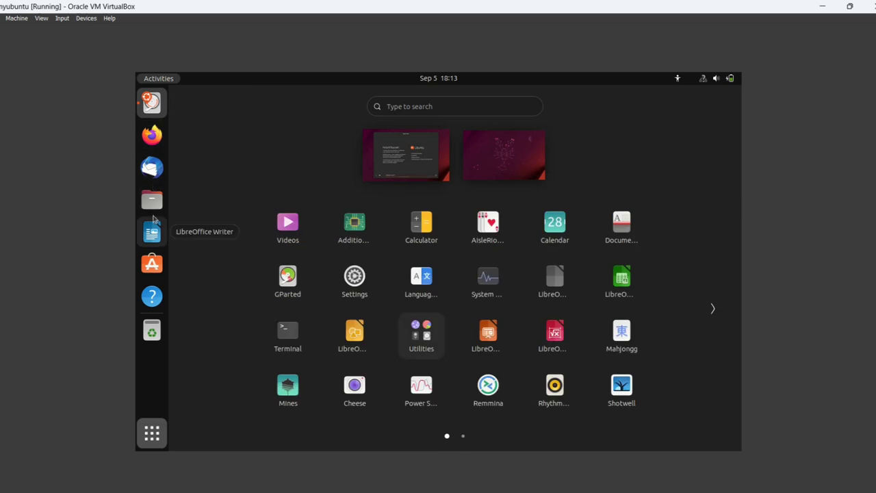
{"action": "left_click", "coordinate": [152, 199]}
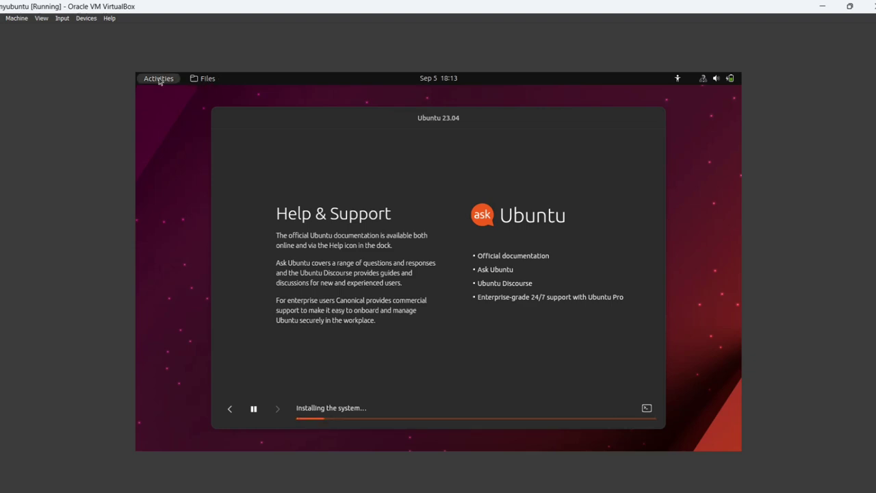
- Open and dismiss the Files menu, then close the Files window
{"action": "left_click", "coordinate": [197, 79]}
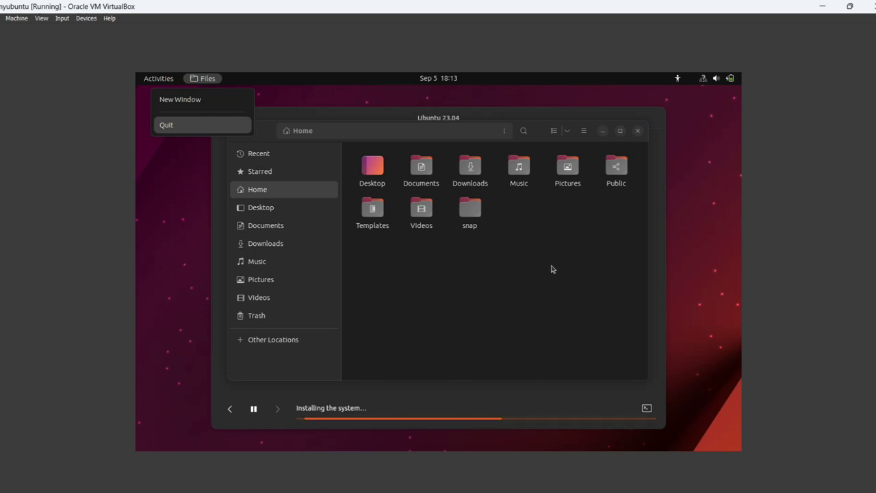
{"action": "left_click", "coordinate": [638, 132]}
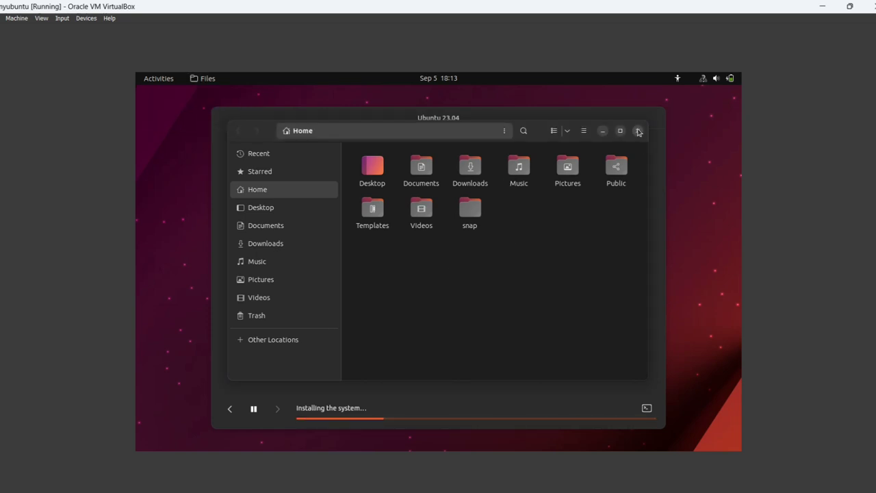
{"action": "left_click", "coordinate": [638, 131]}
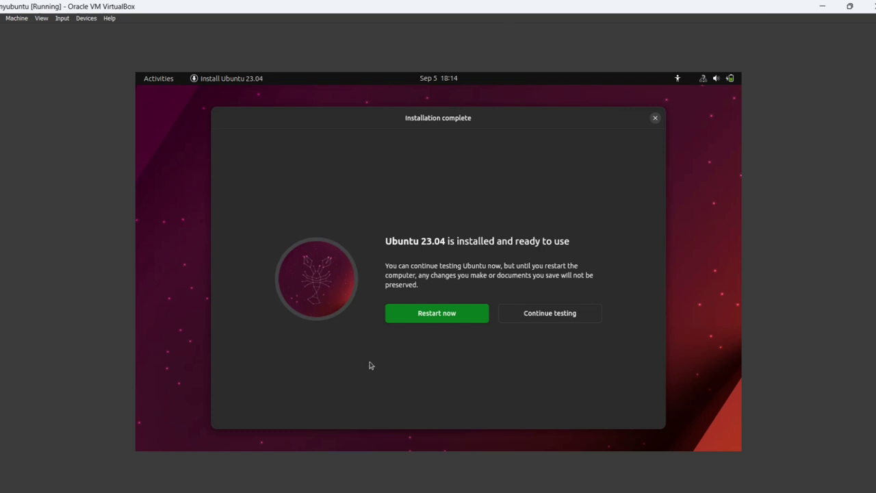
- Choose Restart now in the Installation complete dialog
{"action": "left_click", "coordinate": [446, 321]}
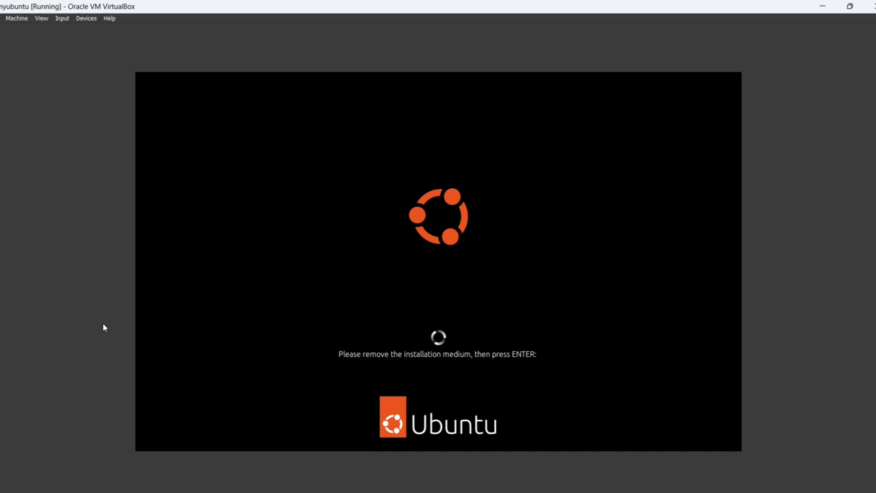
- Confirm at the remove-installation-medium prompt so the VM boots to the login screen
{"action": "key", "text": "Return"}
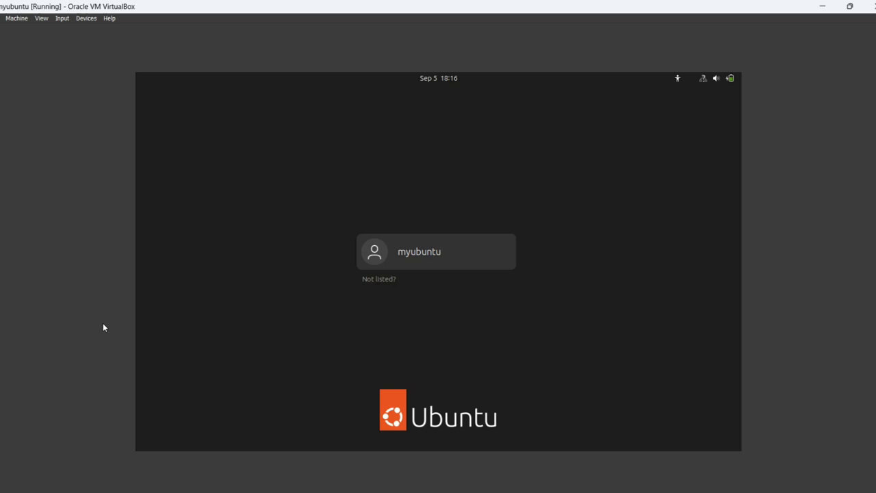
- Log in as myubuntu by entering the account password
{"action": "left_click", "coordinate": [451, 251]}
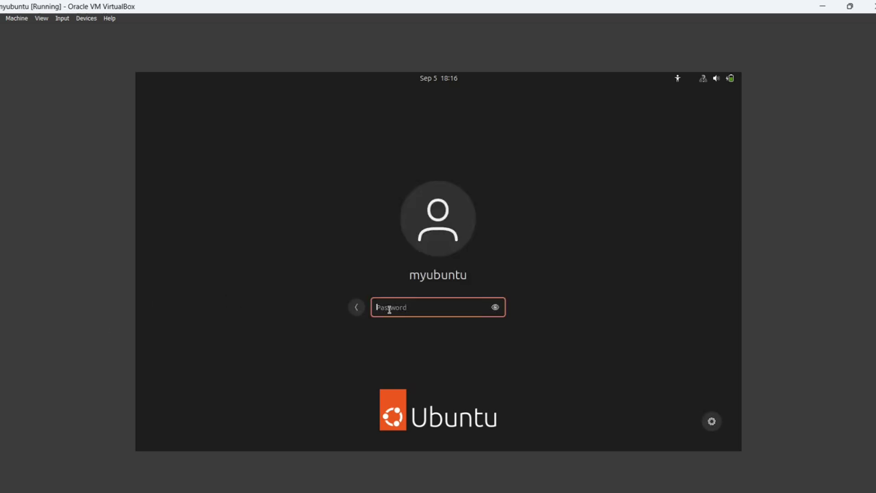
{"action": "type", "text": "••••"}
{"action": "key", "text": "Return"}
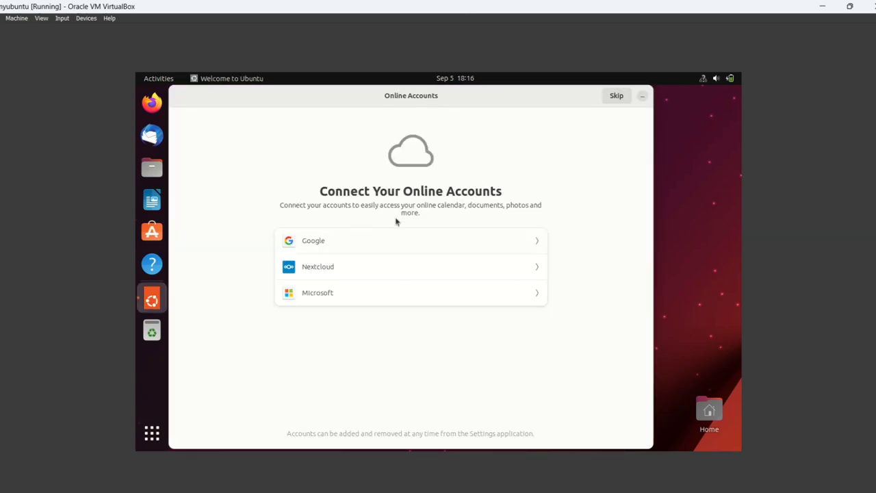
- Skip online accounts, choose 'No, don't send system info', and complete the Welcome to Ubuntu wizard
{"action": "left_click", "coordinate": [617, 96]}
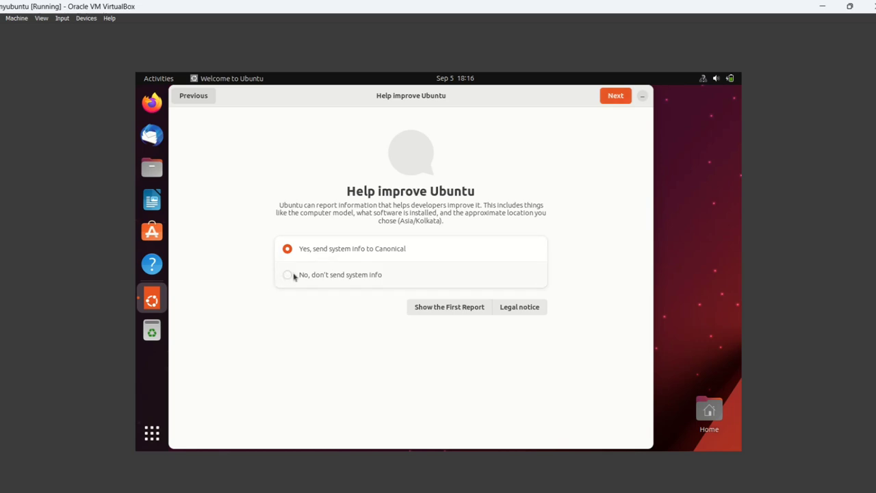
{"action": "left_click", "coordinate": [290, 276]}
{"action": "left_click", "coordinate": [615, 96]}
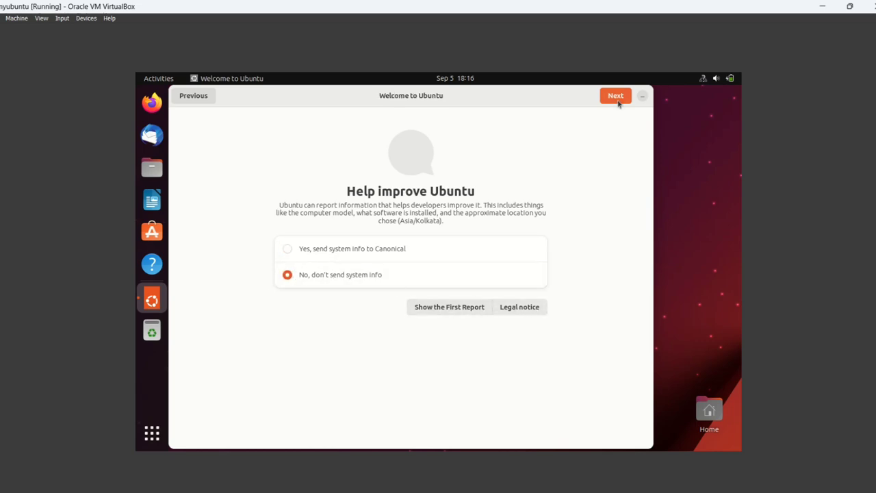
{"action": "left_click", "coordinate": [615, 96]}
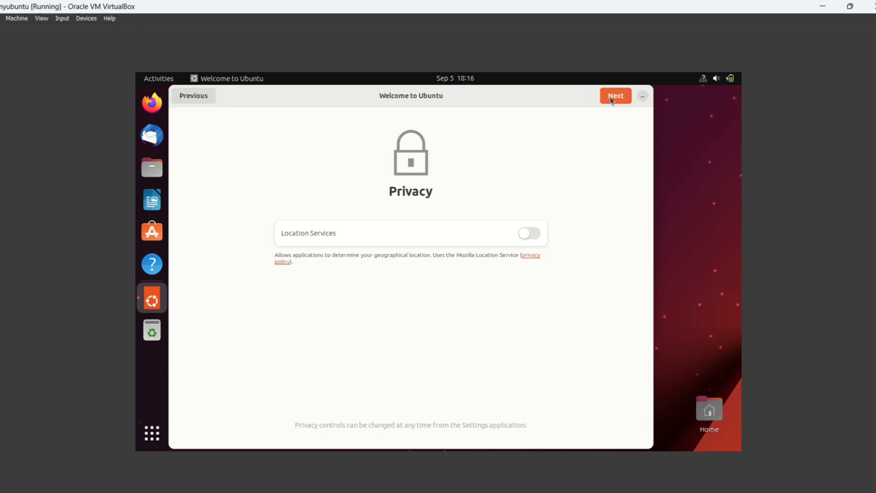
{"action": "left_click", "coordinate": [613, 99]}
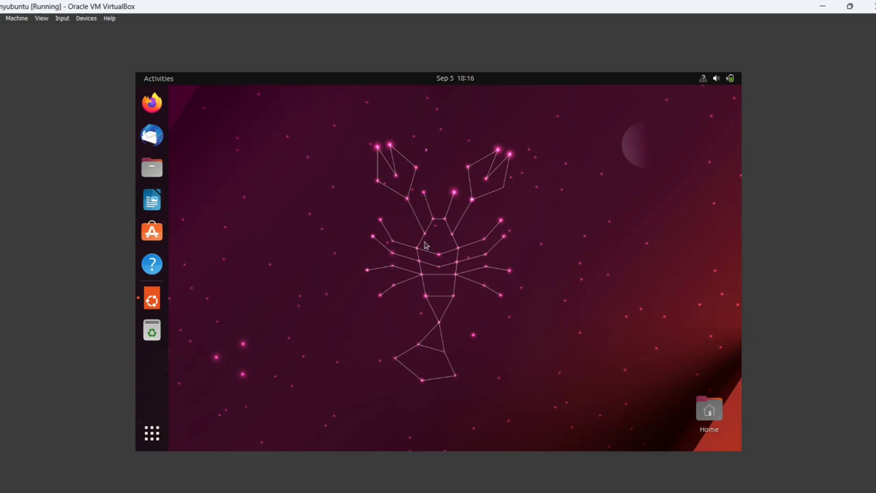
- Switch the VM to full-screen mode and insert the VBox_GAs_7.0.6 Guest Additions CD image
{"action": "left_click", "coordinate": [41, 18]}
{"action": "left_click", "coordinate": [50, 29]}
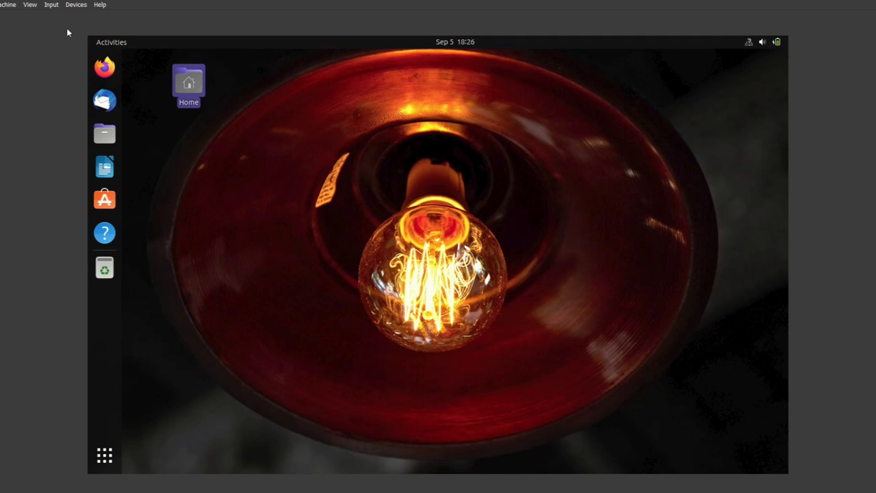
{"action": "left_click", "coordinate": [76, 5]}
{"action": "left_click", "coordinate": [121, 99]}
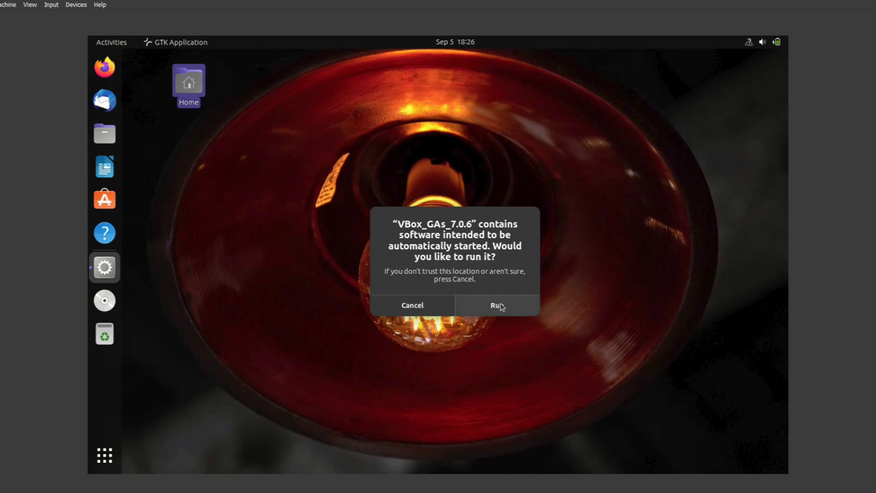
- Run the Guest Additions installer with the administrator password, close its terminal, and return to full-screen
{"action": "left_click", "coordinate": [497, 305]}
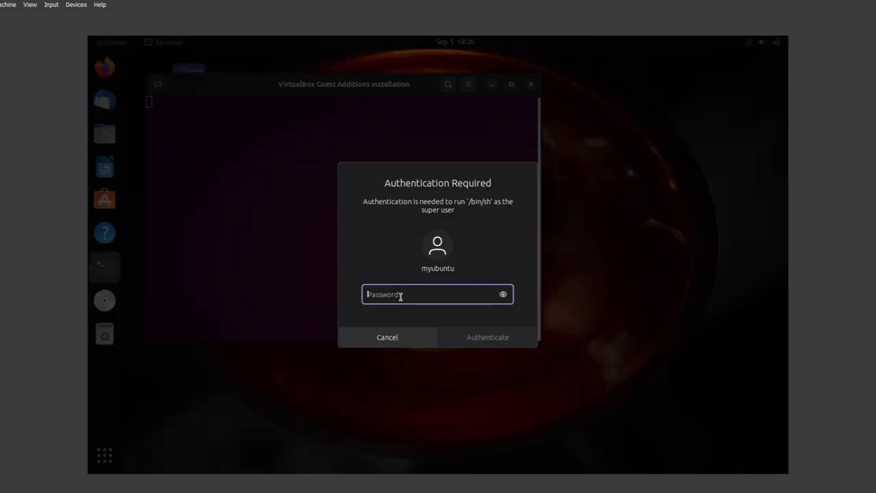
{"action": "type", "text": "*****"}
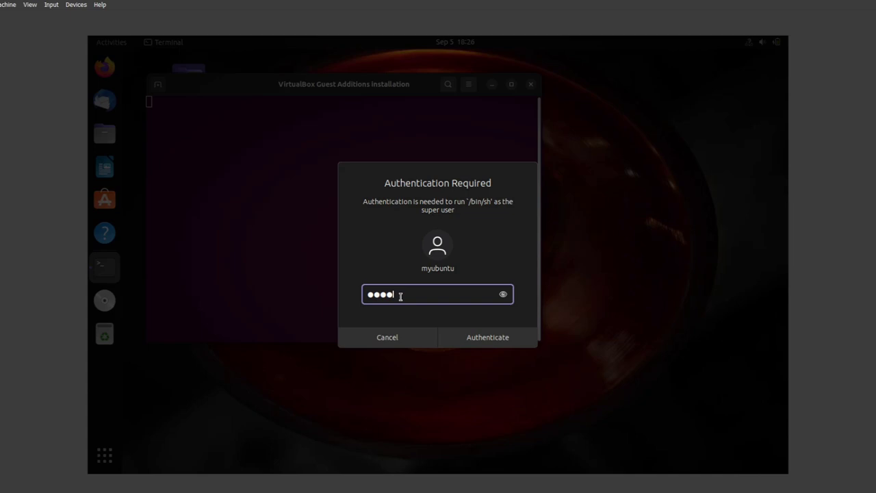
{"action": "left_click", "coordinate": [490, 339]}
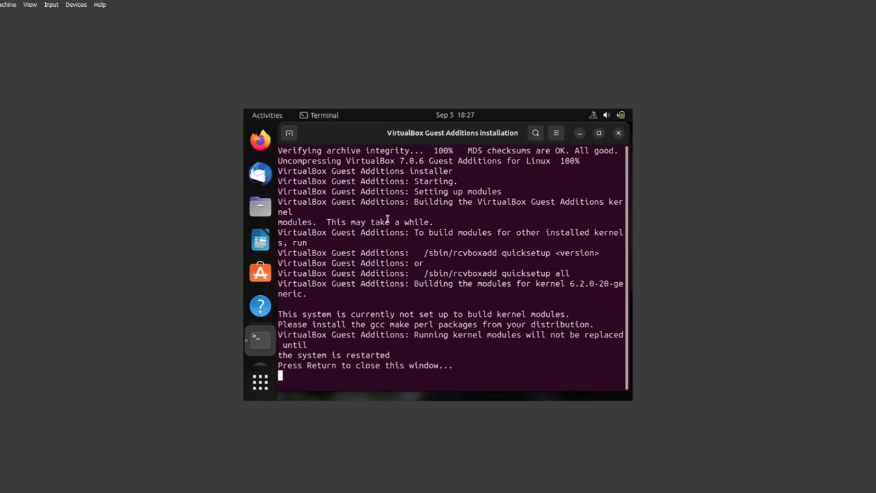
{"action": "left_click", "coordinate": [618, 134]}
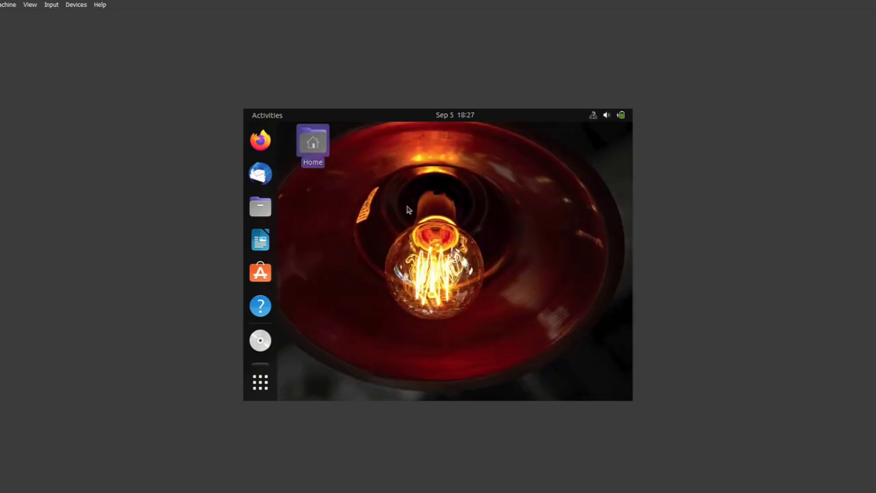
{"action": "left_click", "coordinate": [48, 17]}
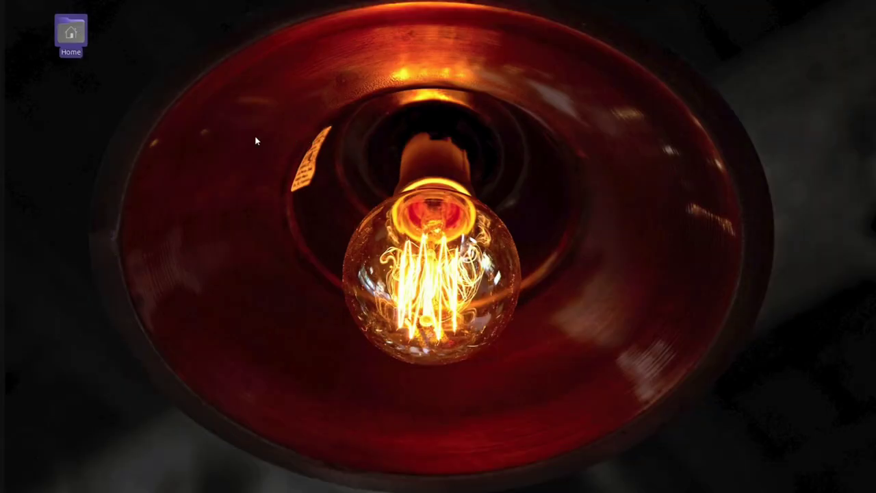